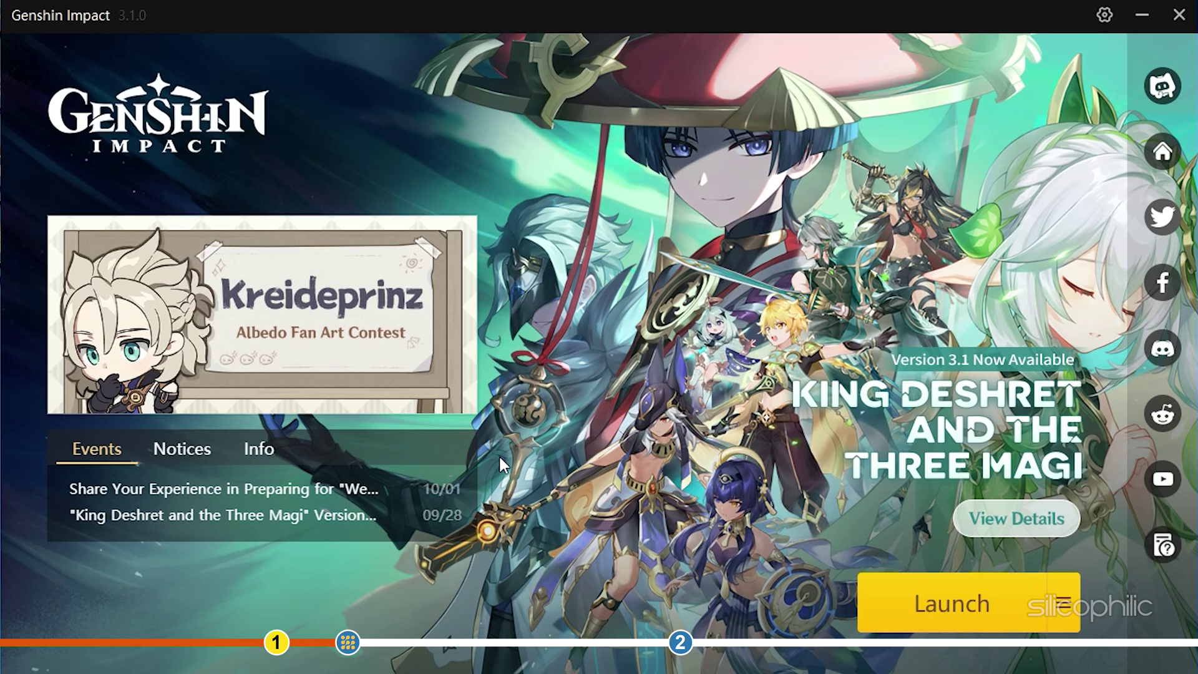
# Run Repair Now on Genshin Impact's files, dismiss the integrity-verified notice, and close the launcher.
pyautogui.click(1057, 605)
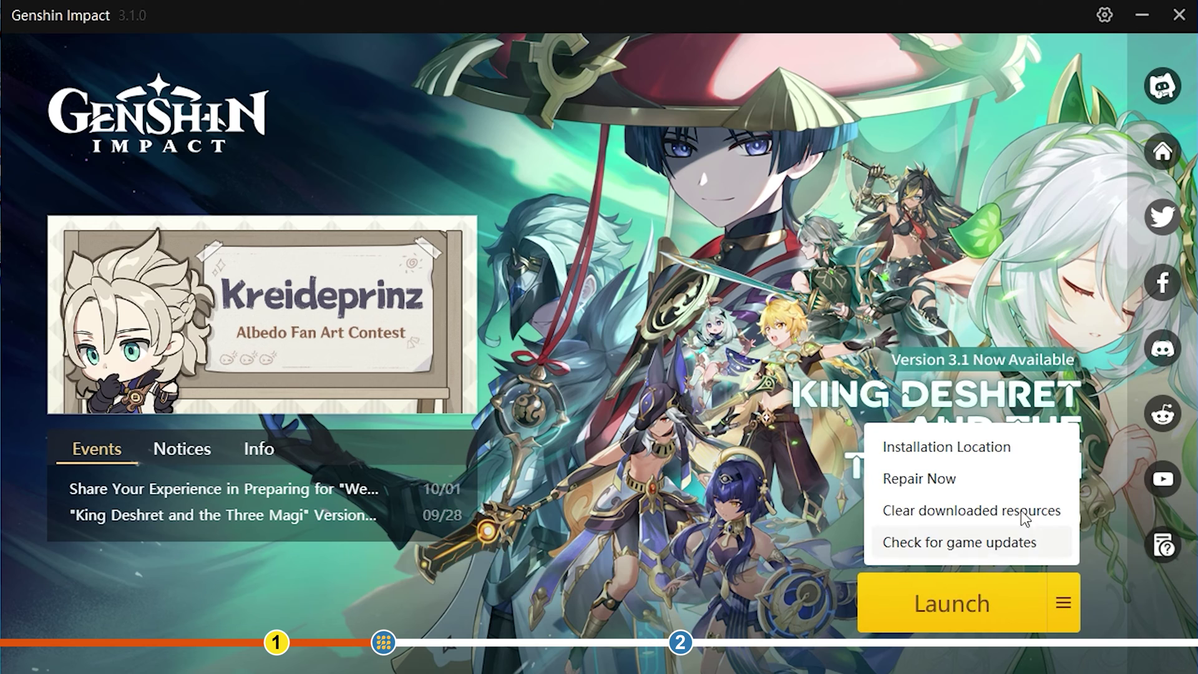
pyautogui.click(1006, 482)
pyautogui.click(750, 470)
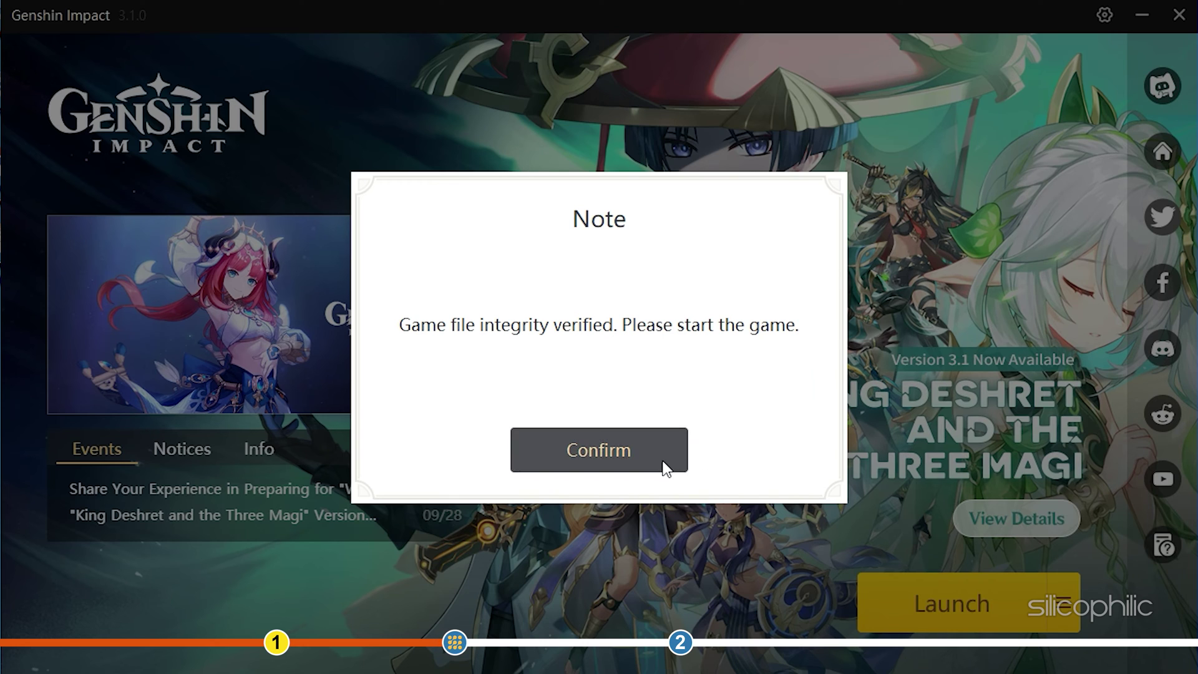
pyautogui.click(659, 463)
pyautogui.click(1178, 15)
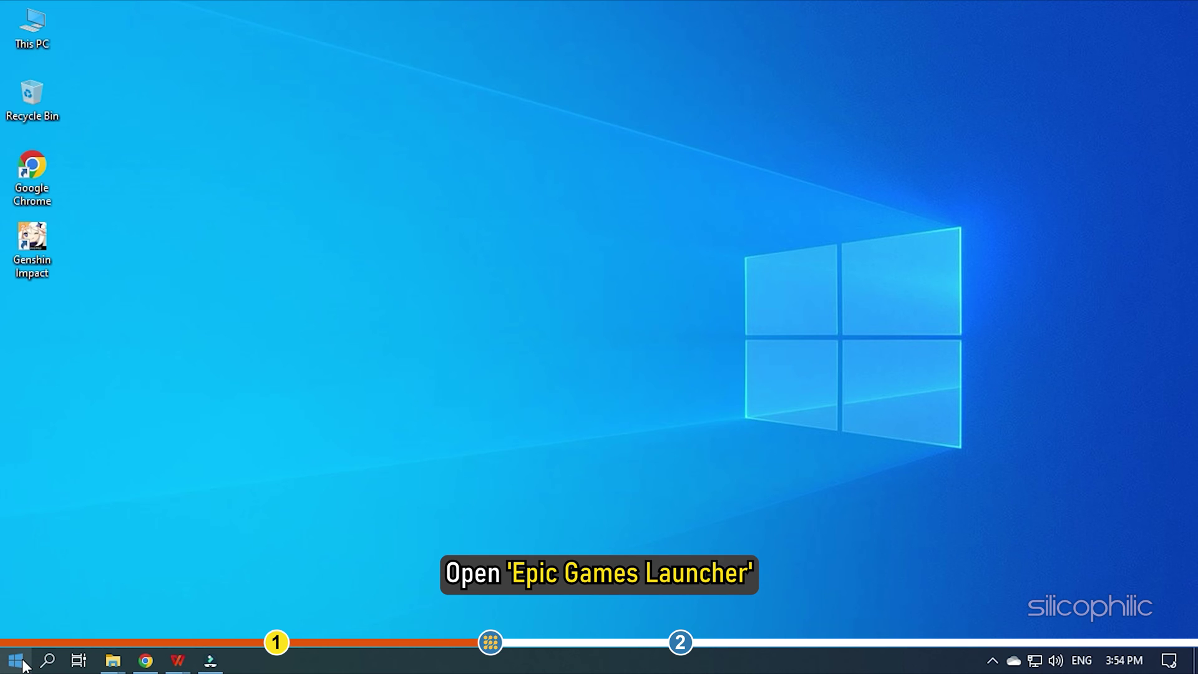
# Open Genshin Impact's Manage settings in the Epic Games Launcher Library and start Verify.
pyautogui.click(24, 665)
pyautogui.write('e')
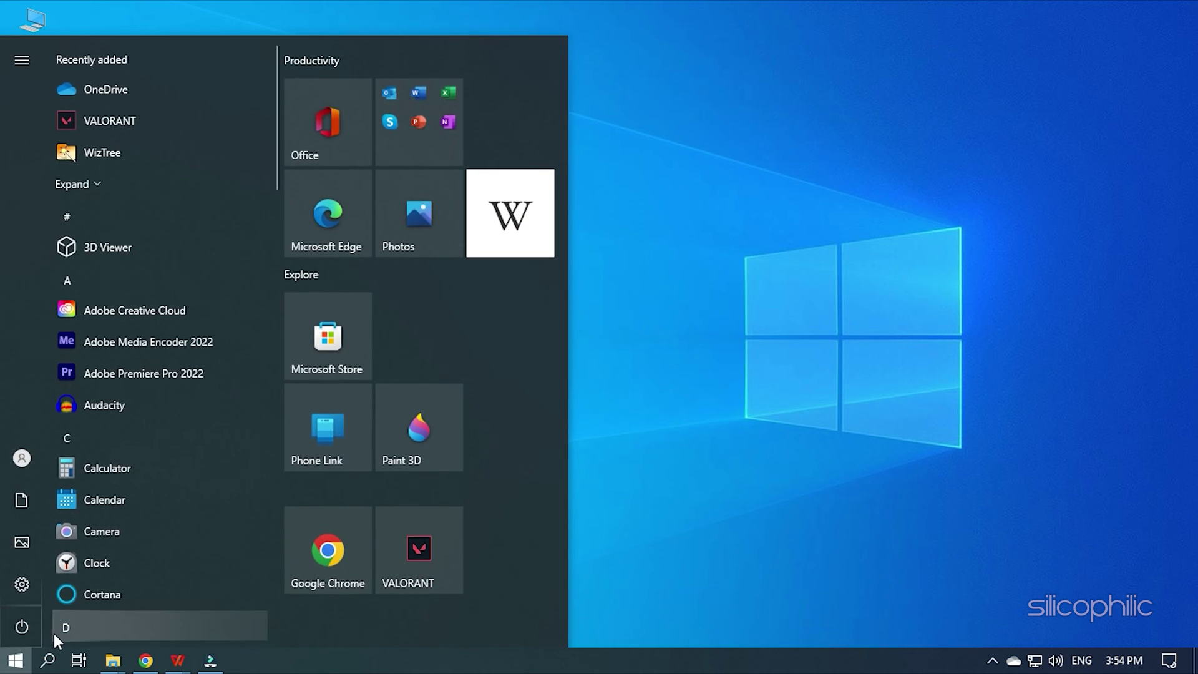
pyautogui.write('p')
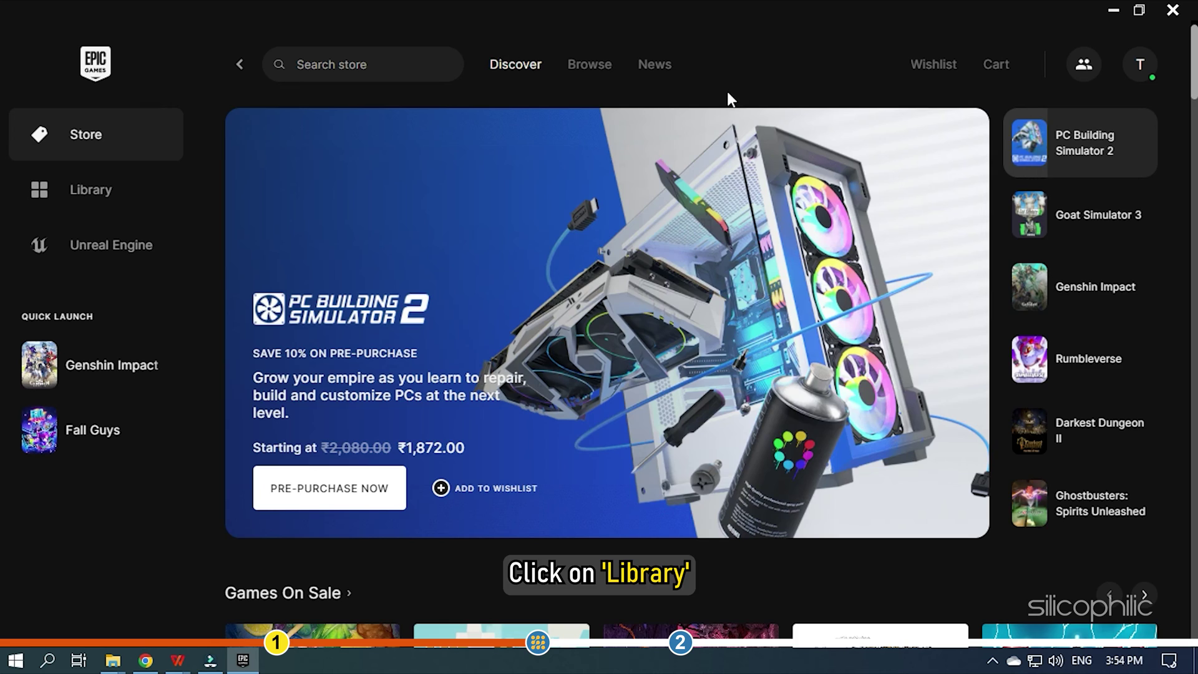
pyautogui.click(91, 189)
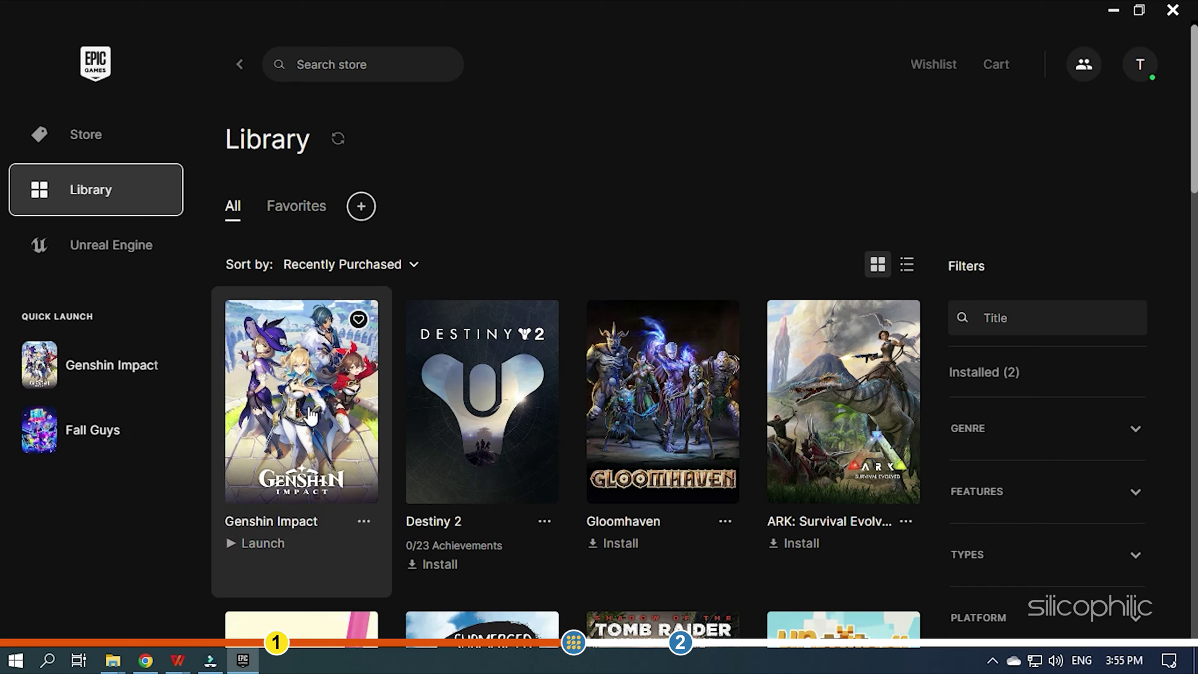
pyautogui.rightClick(315, 435)
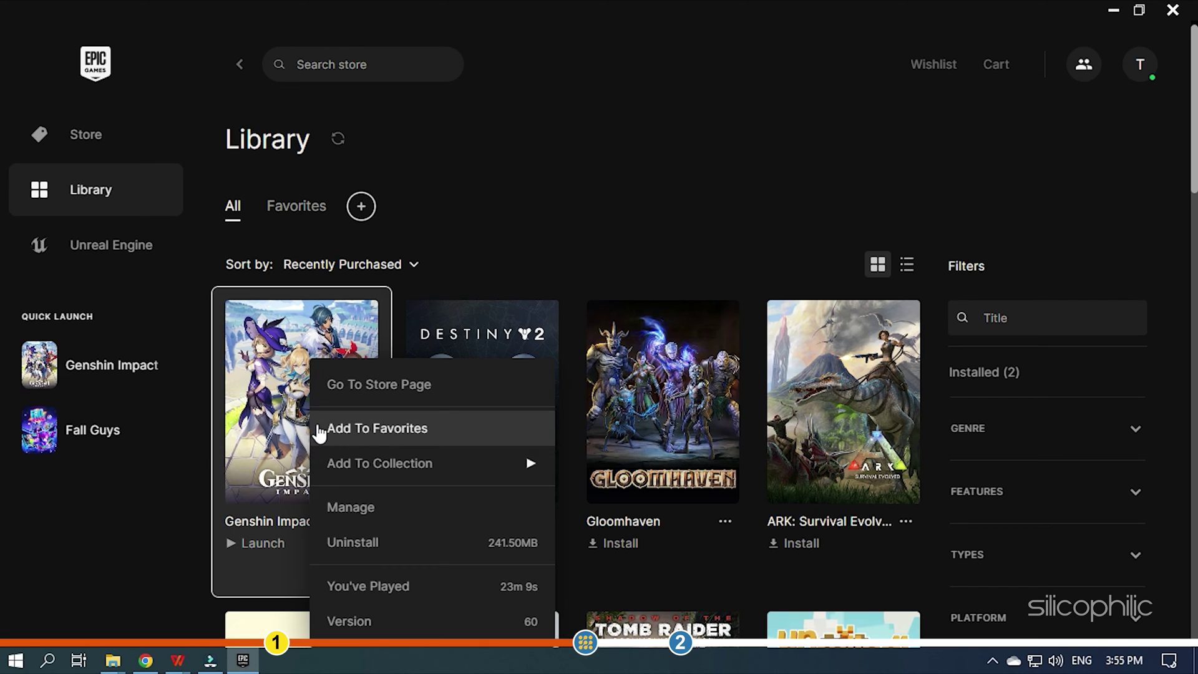
pyautogui.click(379, 513)
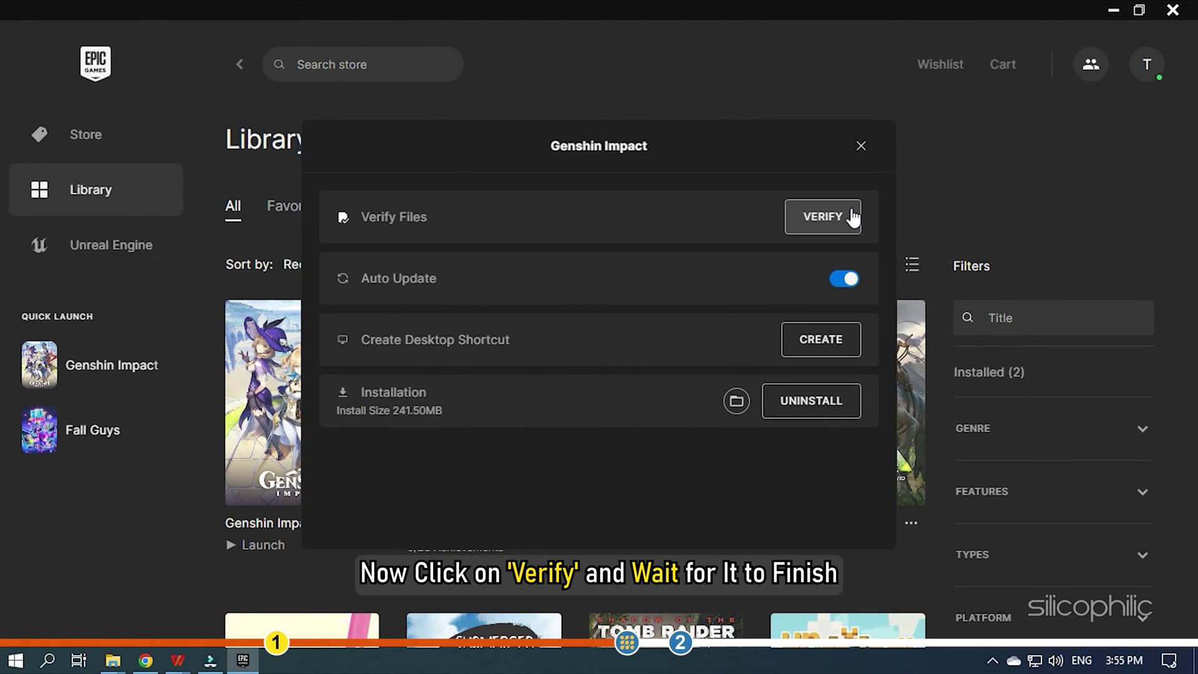
pyautogui.click(853, 217)
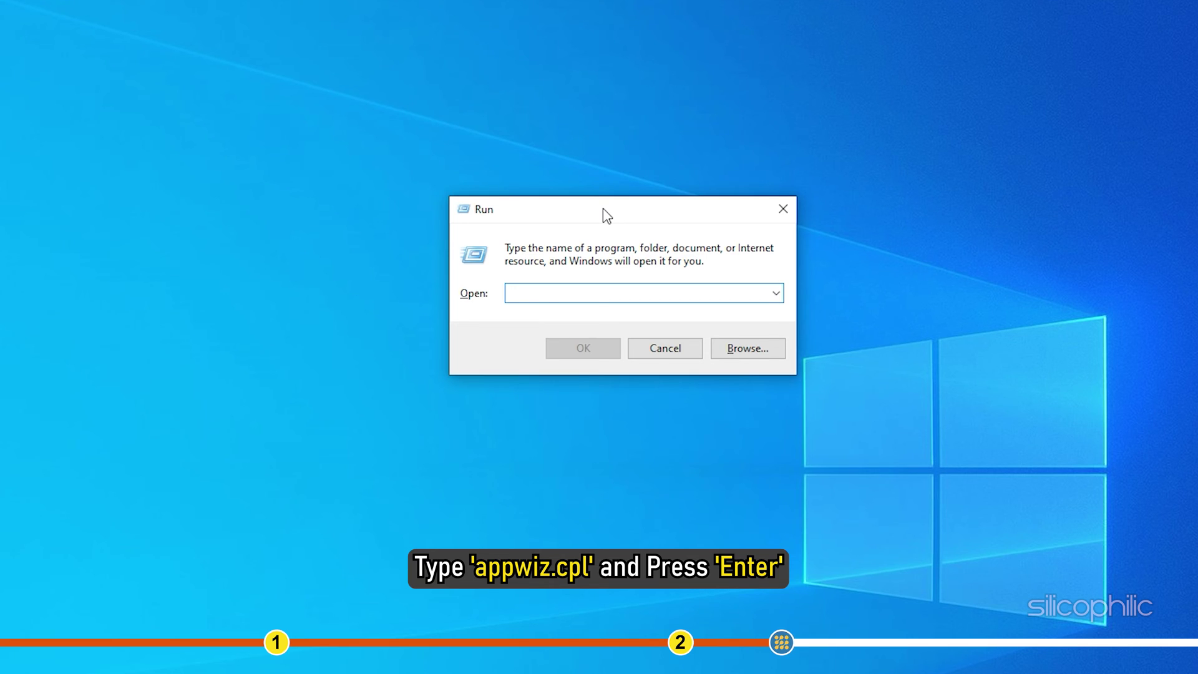
pyautogui.write('appwi')
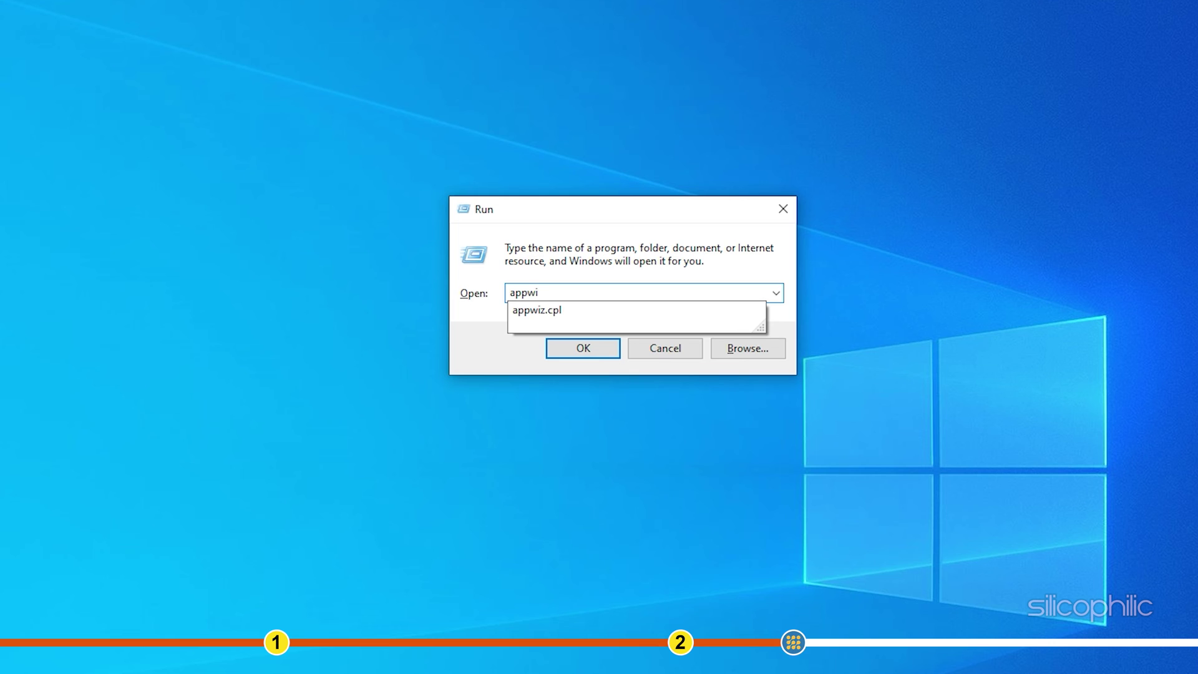
pyautogui.write('z.')
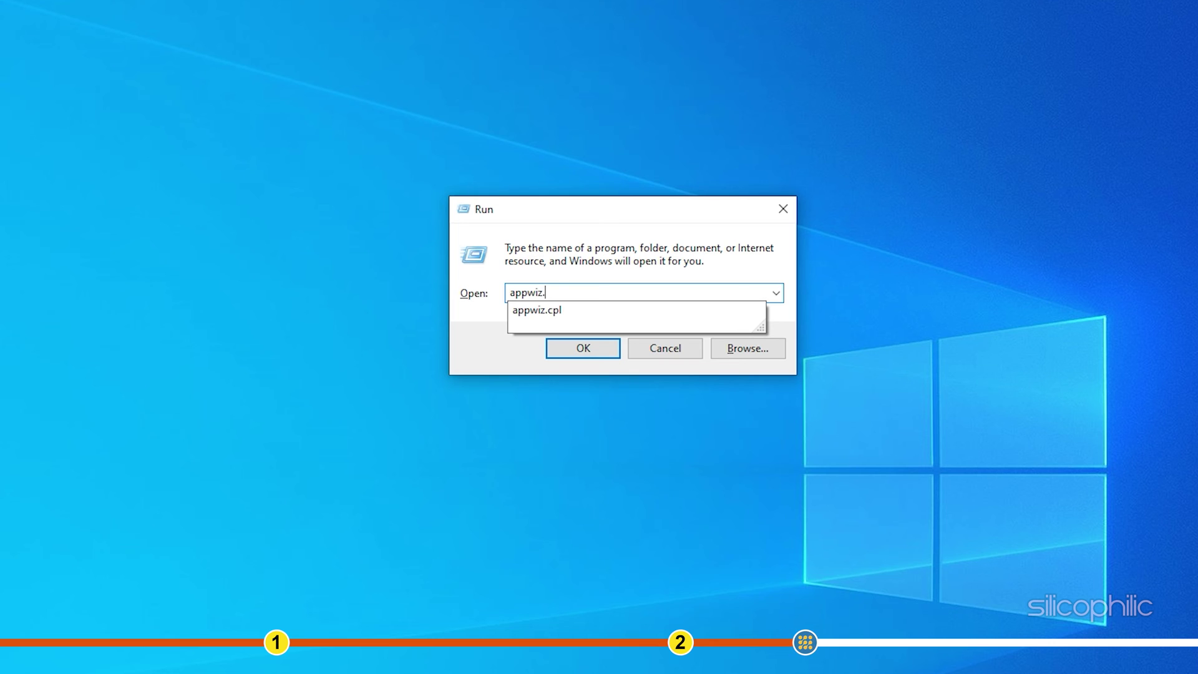
pyautogui.write('cpl')
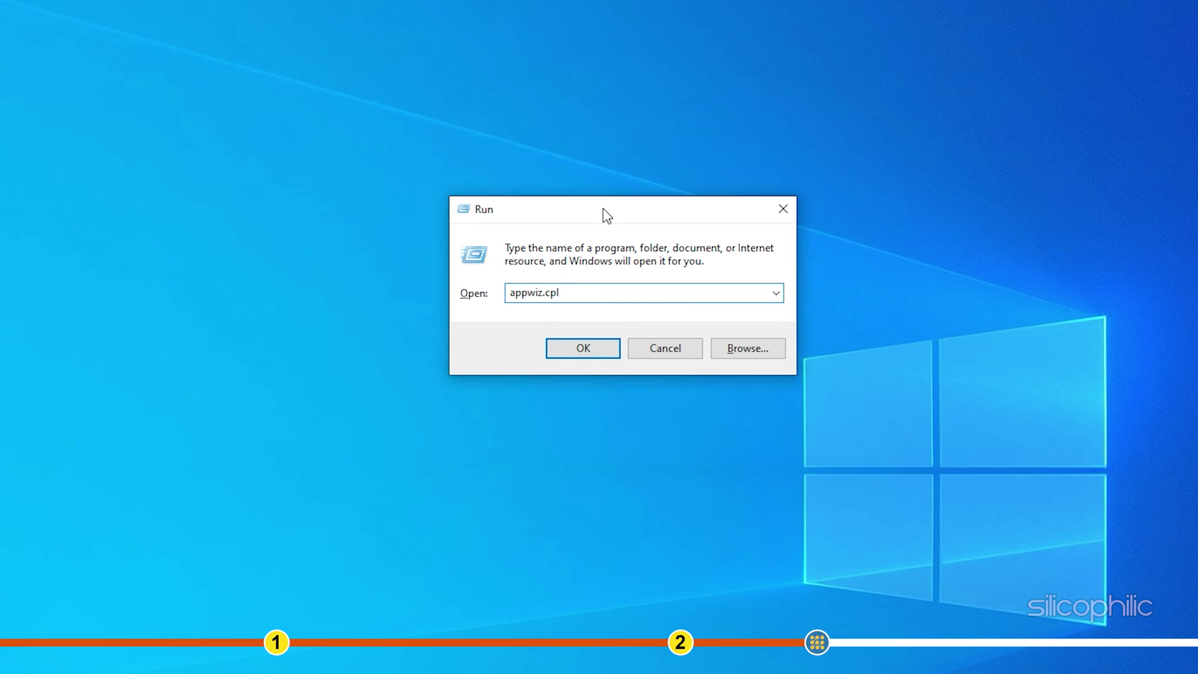
# Run appwiz.cpl to bring up Programs and Features.
pyautogui.press('Return')
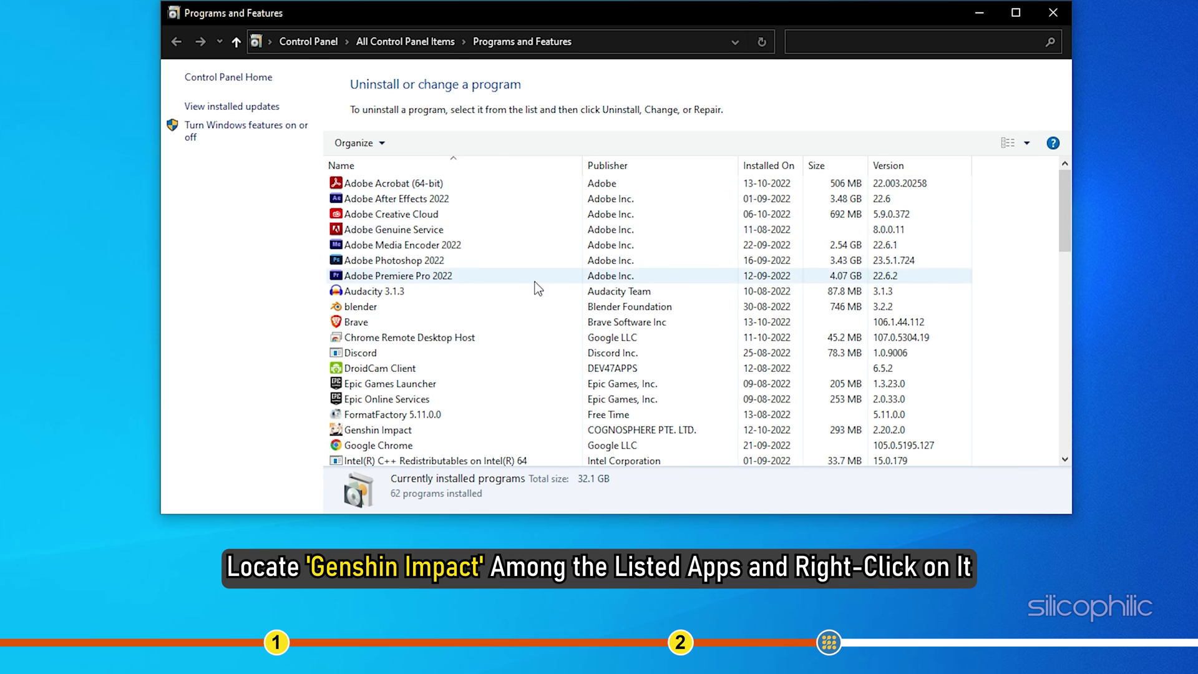
pyautogui.scroll(-2, 536, 287)
pyautogui.scroll(-1, 531, 292)
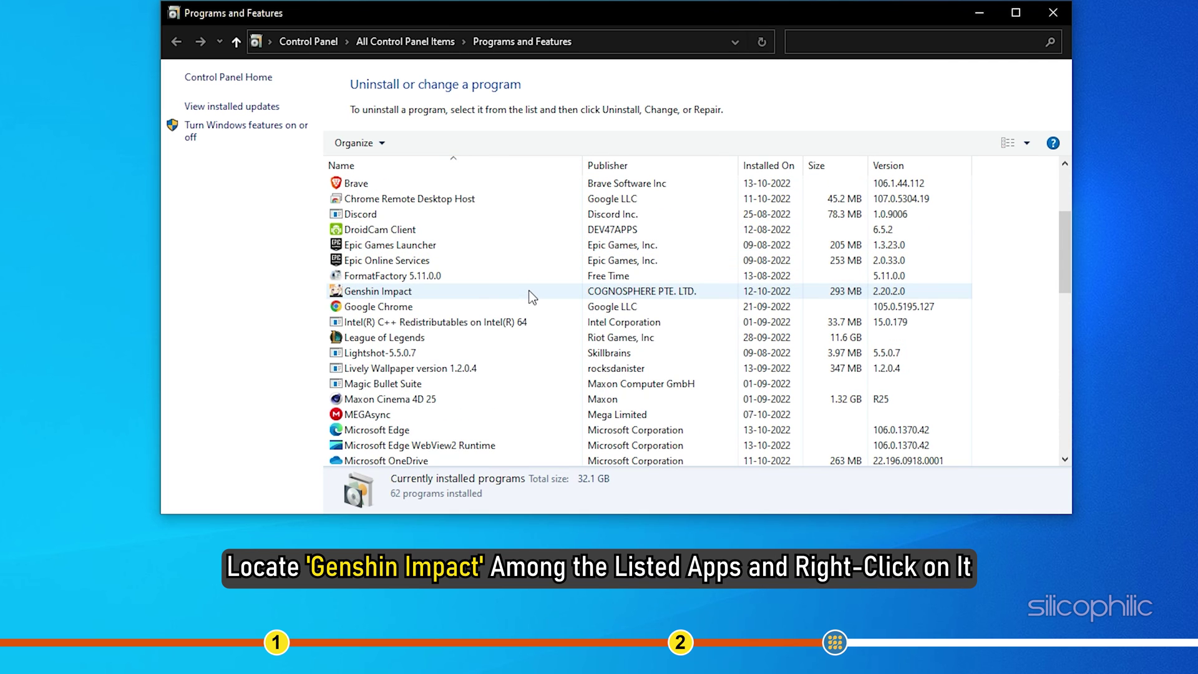
# Uninstall Genshin Impact with its uninstaller, then download the Windows installer from the website.
pyautogui.click(414, 294)
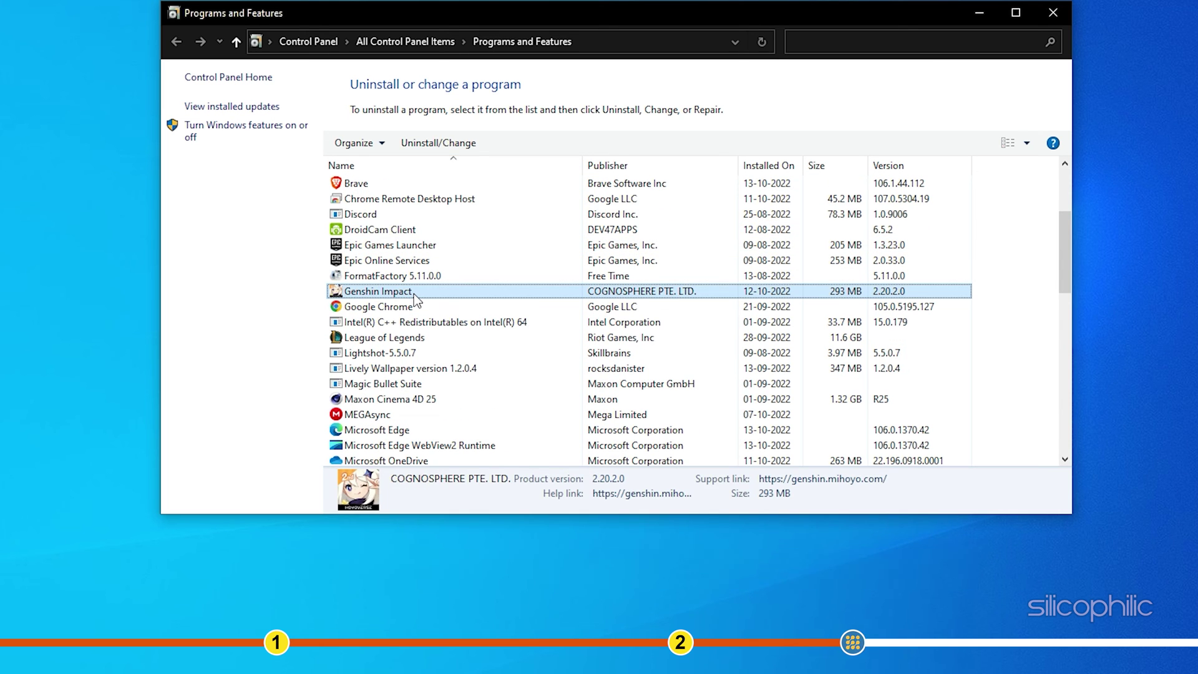
pyautogui.rightClick(413, 294)
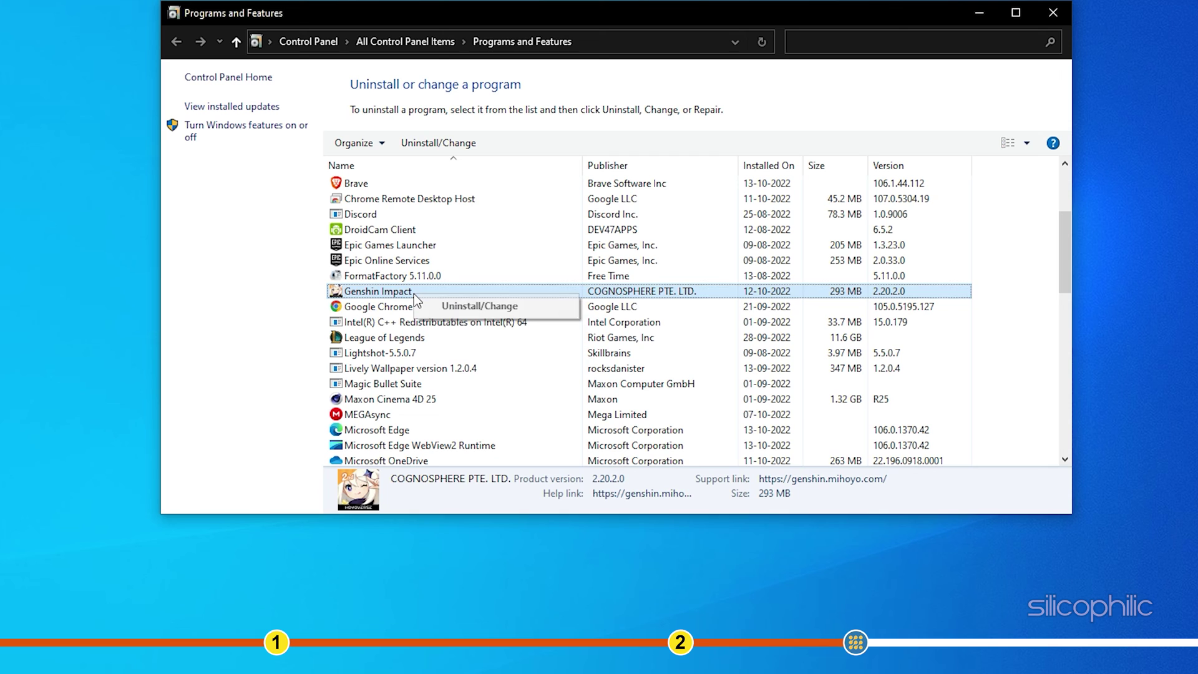
pyautogui.click(524, 307)
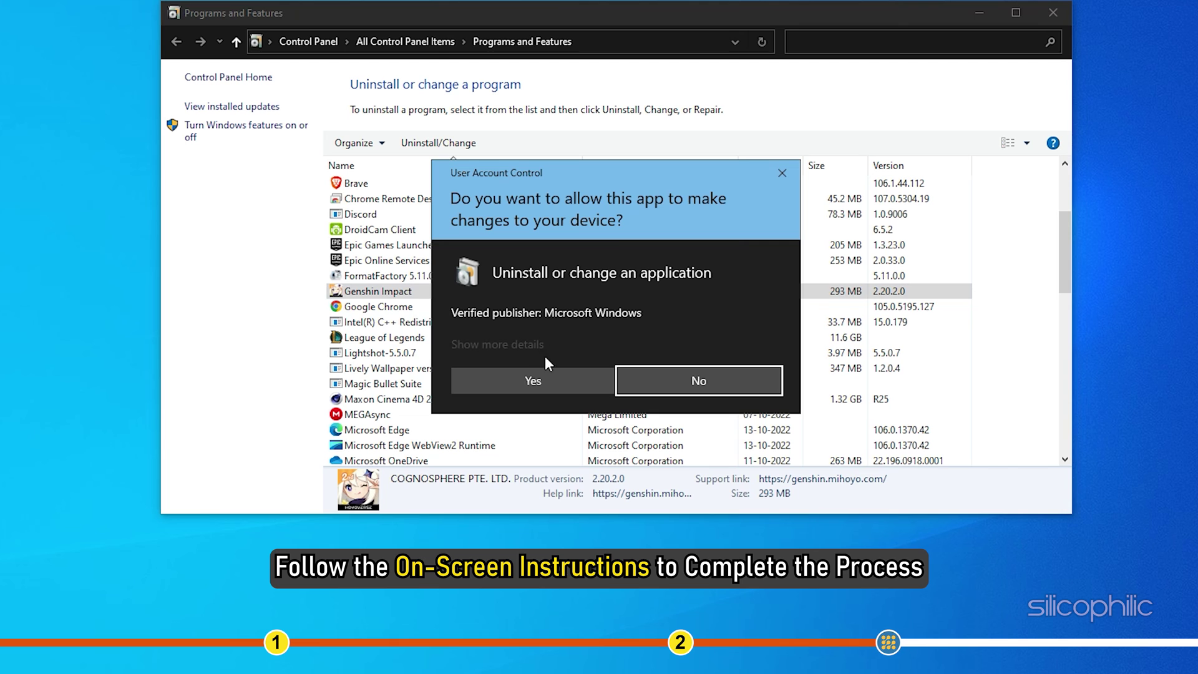
pyautogui.click(558, 380)
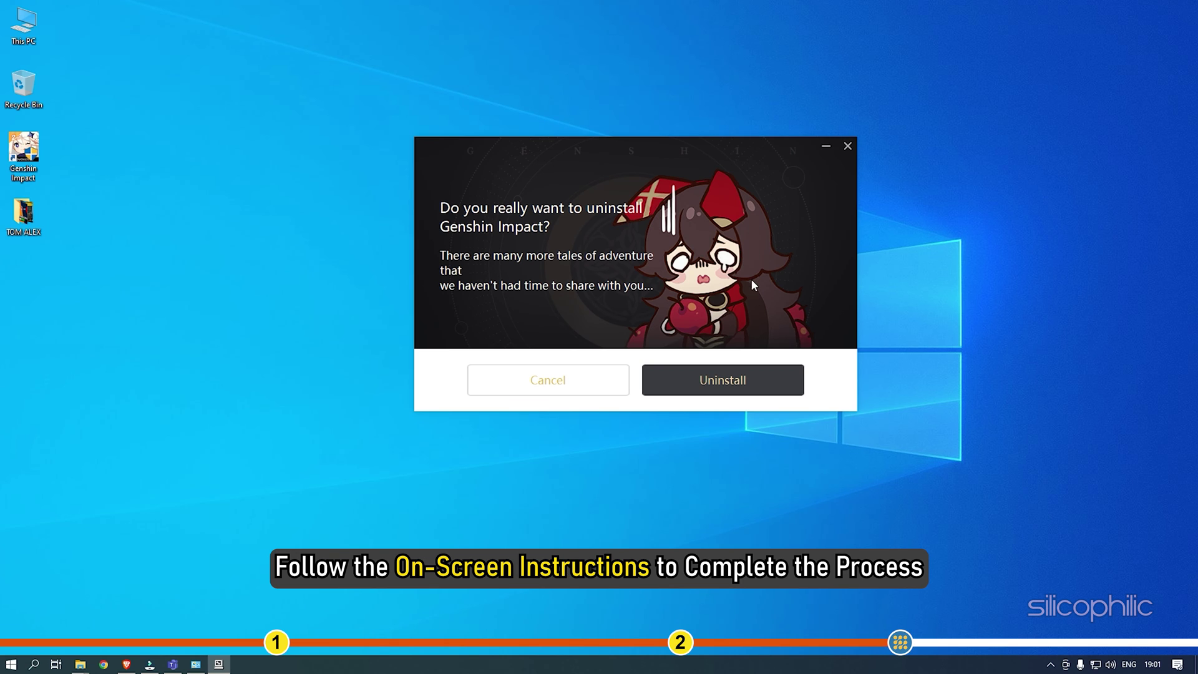
pyautogui.click(756, 386)
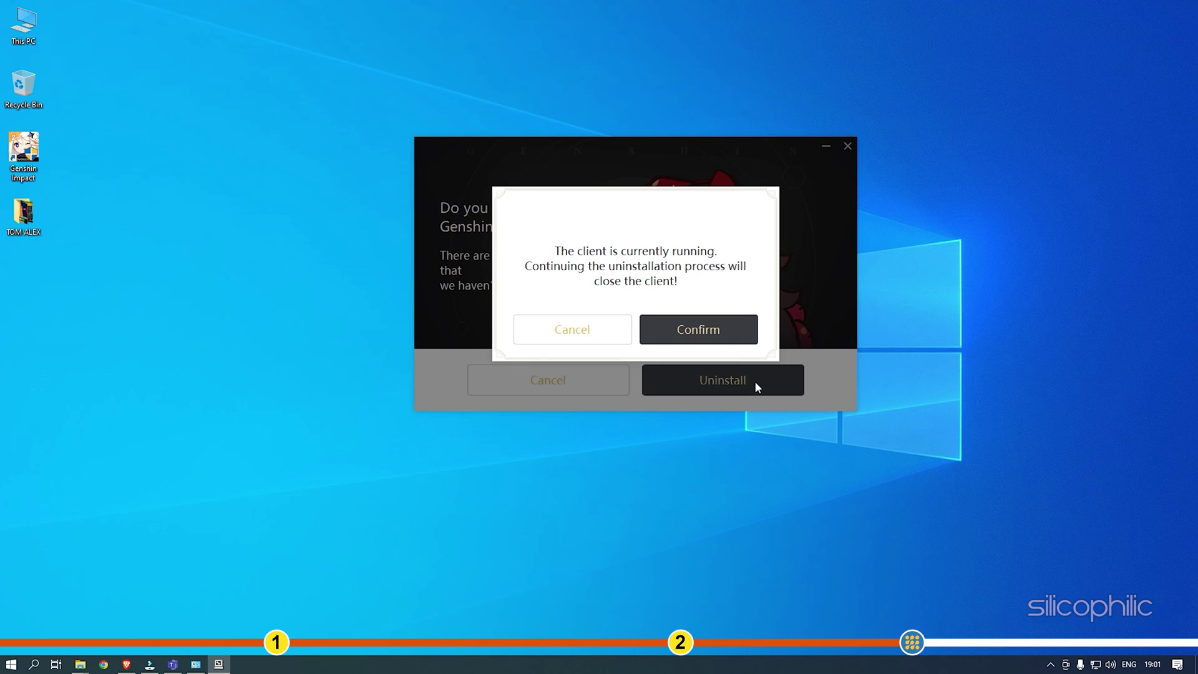
pyautogui.click(725, 333)
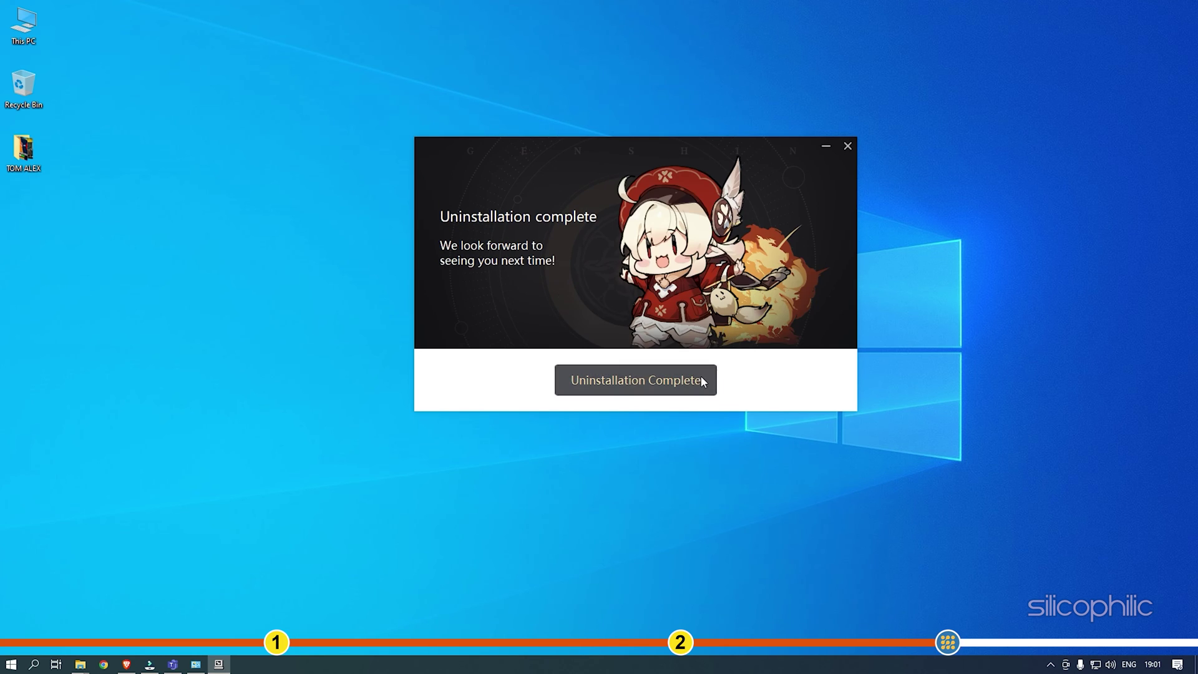
pyautogui.click(701, 379)
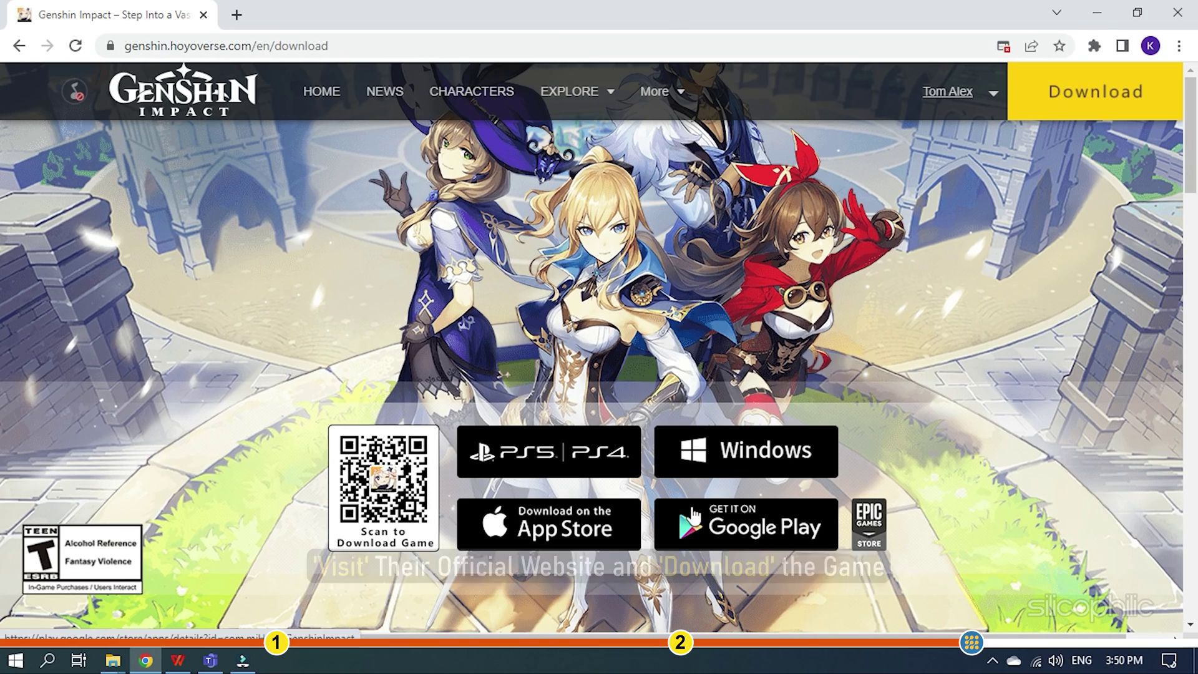
pyautogui.click(703, 454)
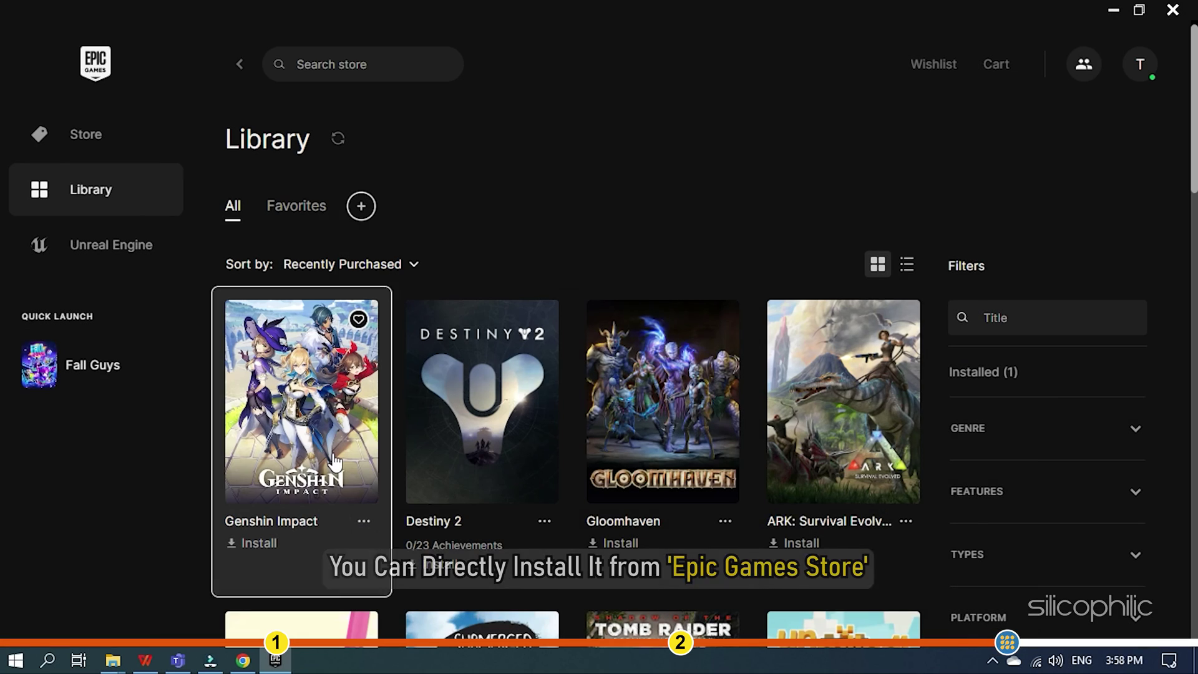
# Install Genshin Impact from the Library into D:\games with Auto-Update and Create Shortcut checked.
pyautogui.click(335, 461)
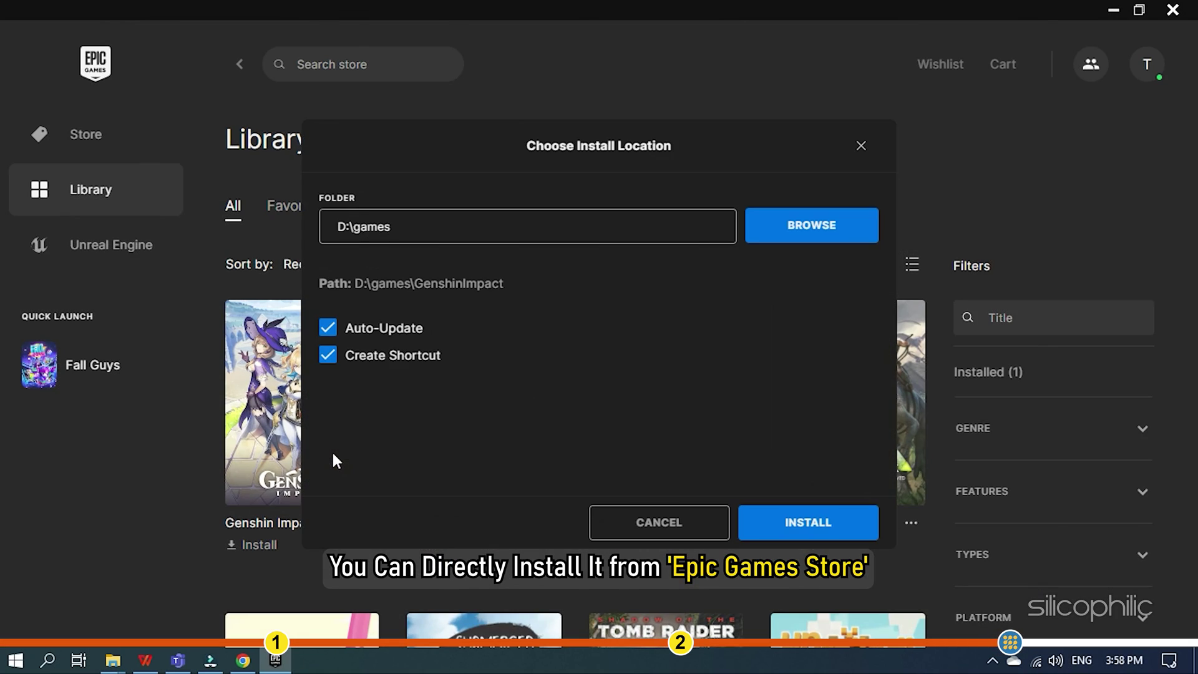
pyautogui.click(832, 535)
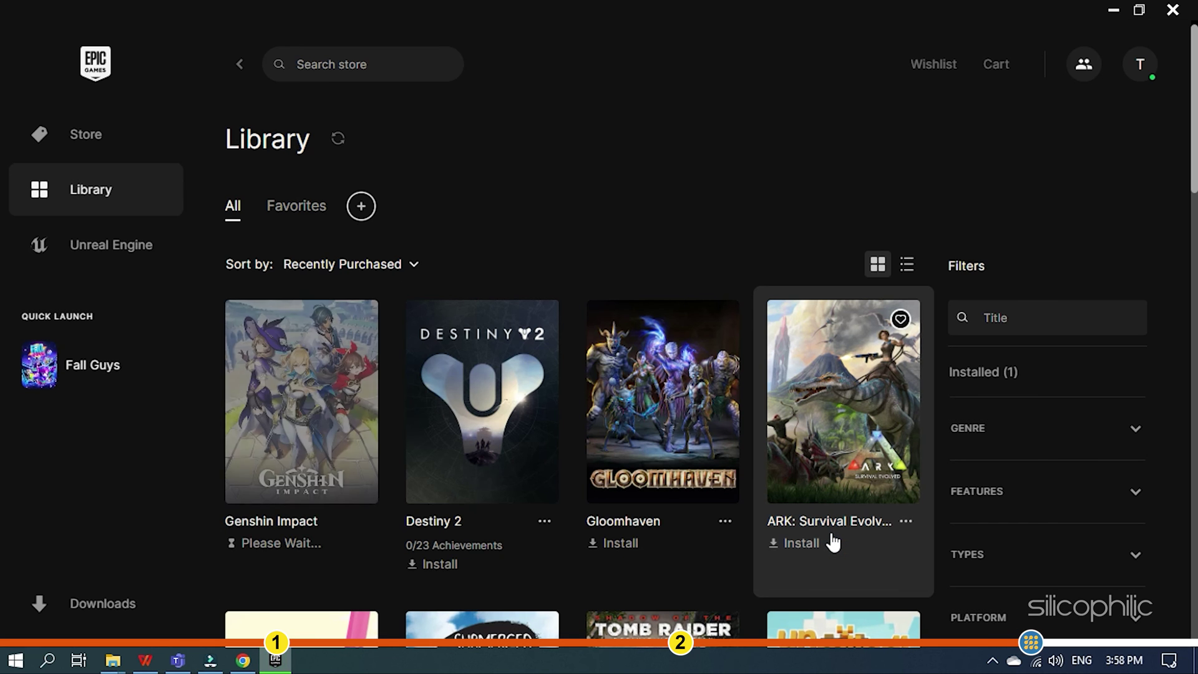